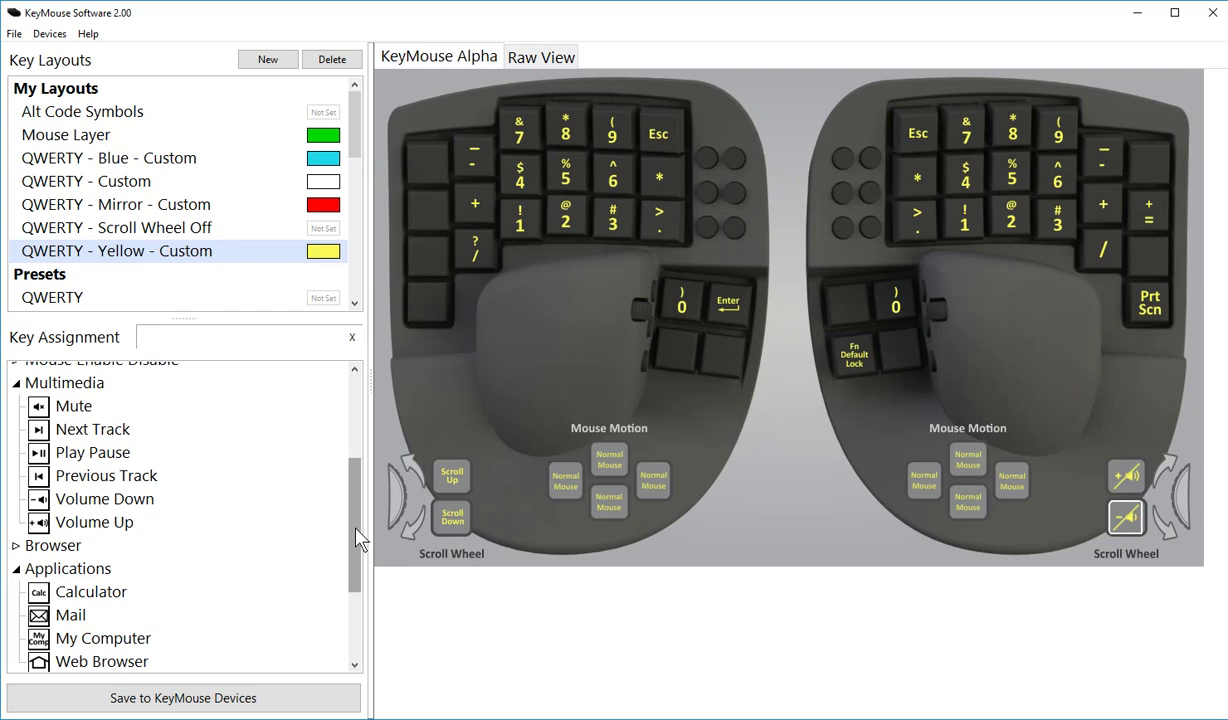
- Scroll to the bottom of the key list and expand Old Firmware to show Back (Old), Mute (Old)
left_click_drag(356, 530, 346, 527)
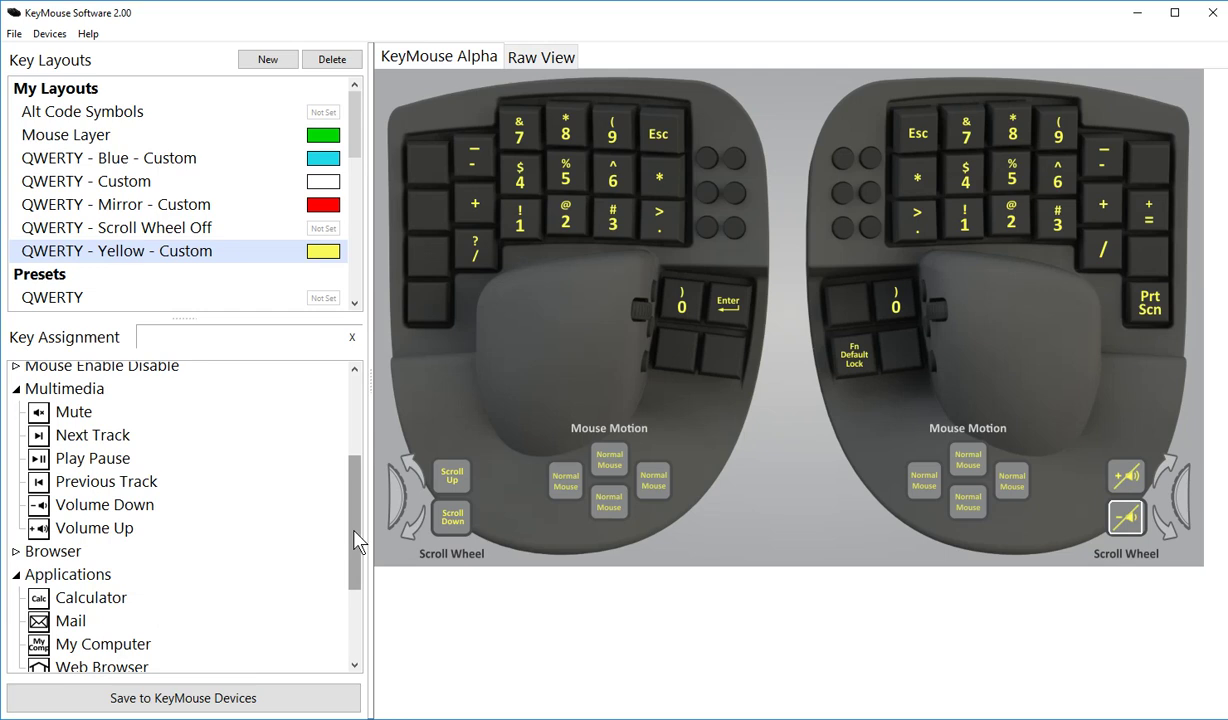
left_click_drag(358, 530, 138, 658)
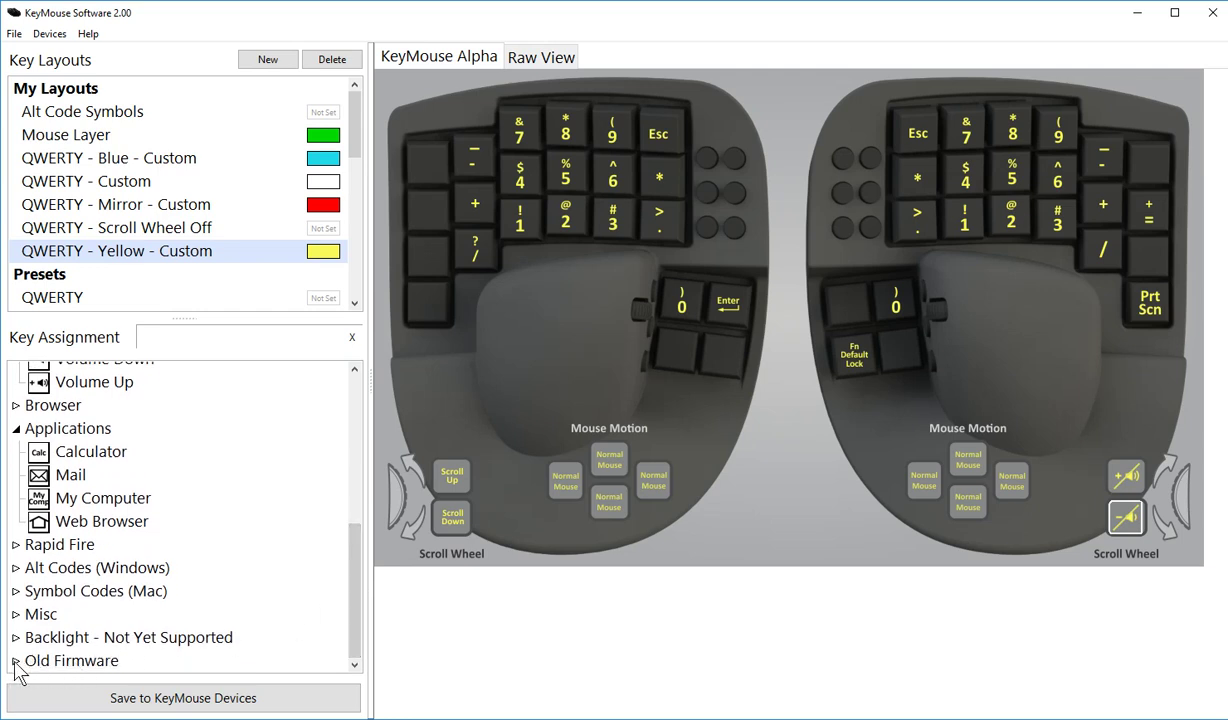
left_click(15, 662)
left_click_drag(355, 503, 356, 588)
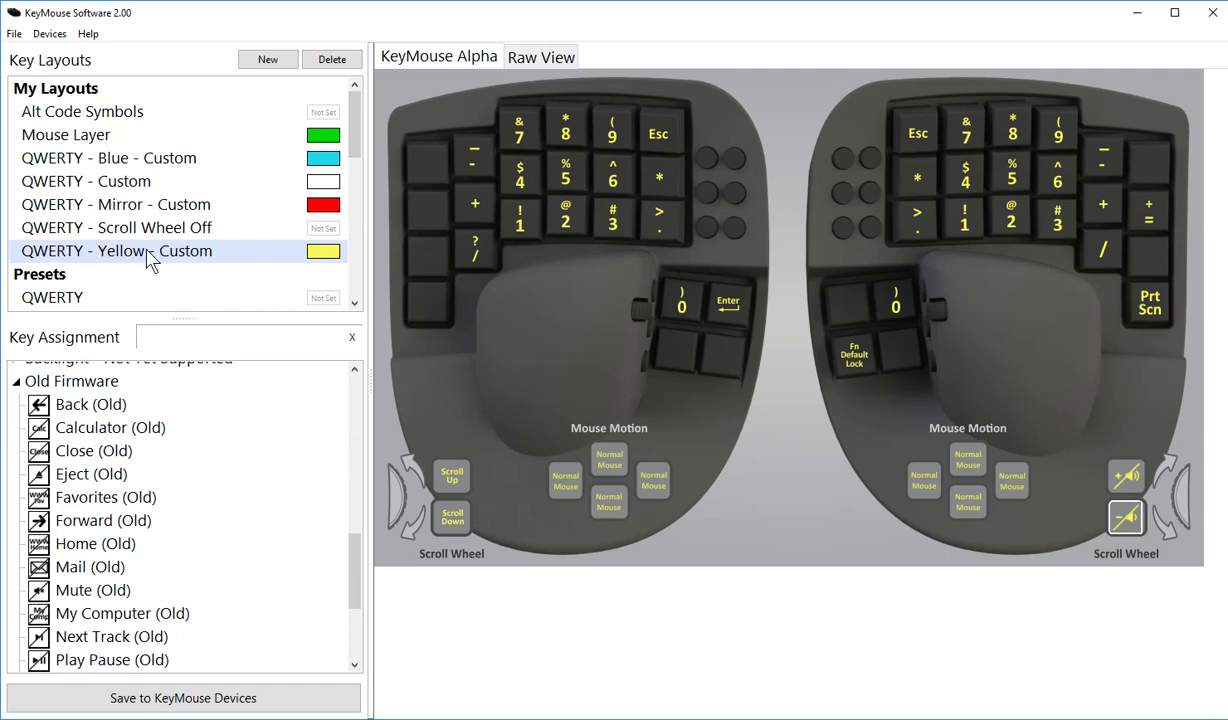
- Assign the new Volume Up code to the upper right scroll-wheel key via a 'vol' search
left_click(1128, 480)
left_click(185, 337)
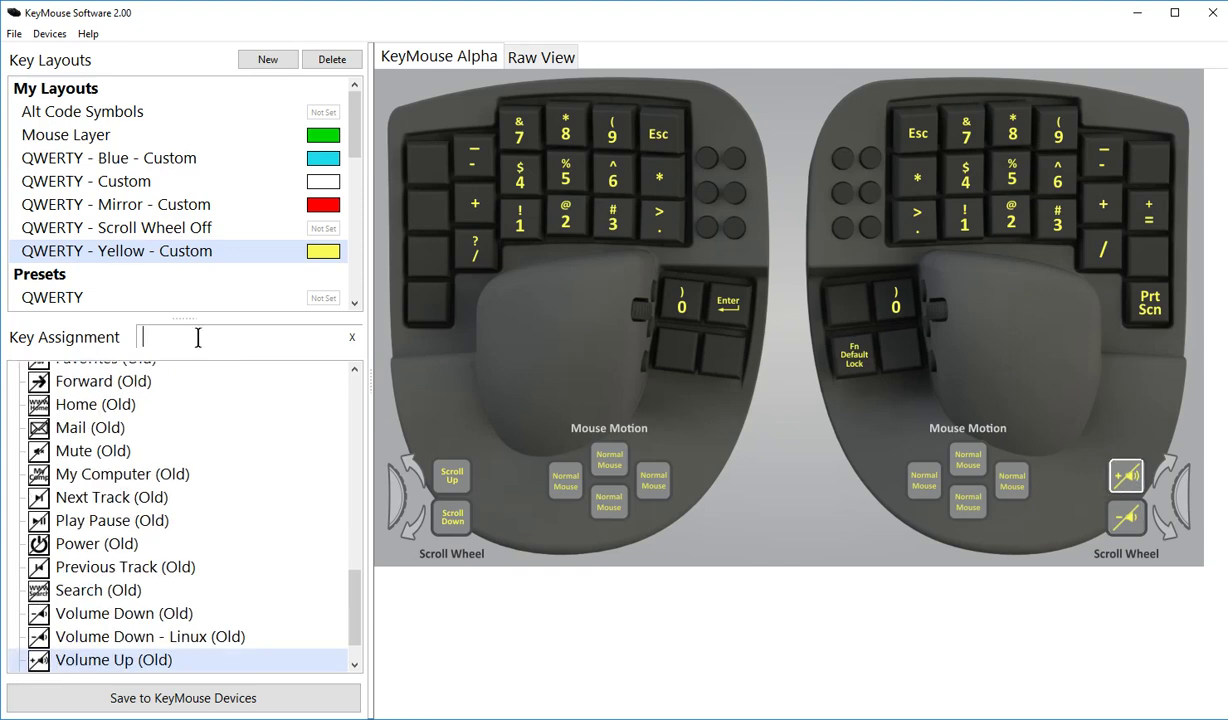
type("vol")
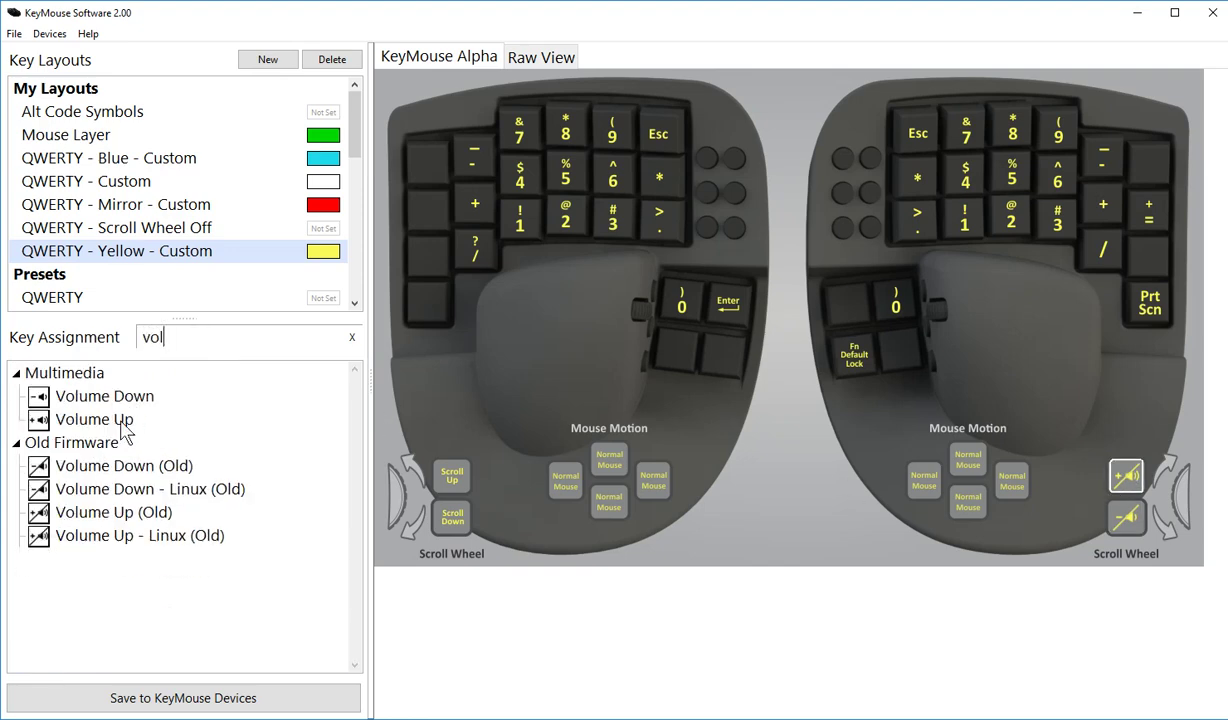
left_click(135, 424)
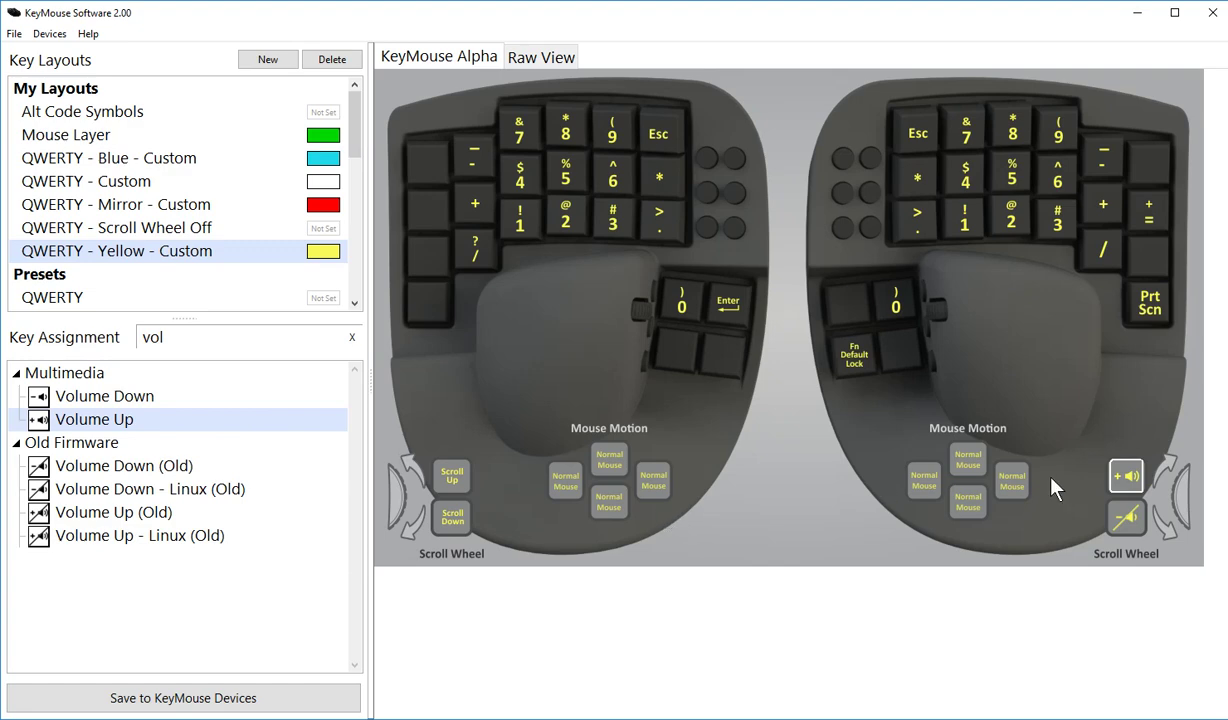
- Assign Volume Down to the lower right scroll-wheel key via a 'volu' search
left_click(1126, 515)
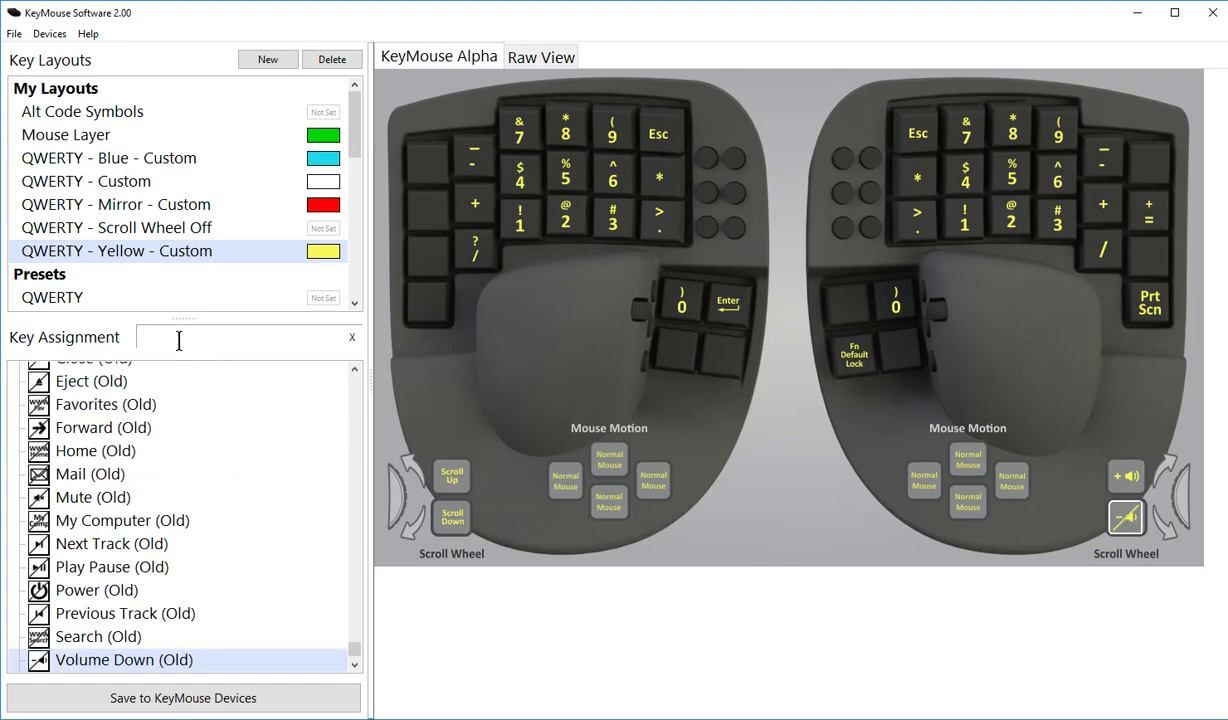
type("volu")
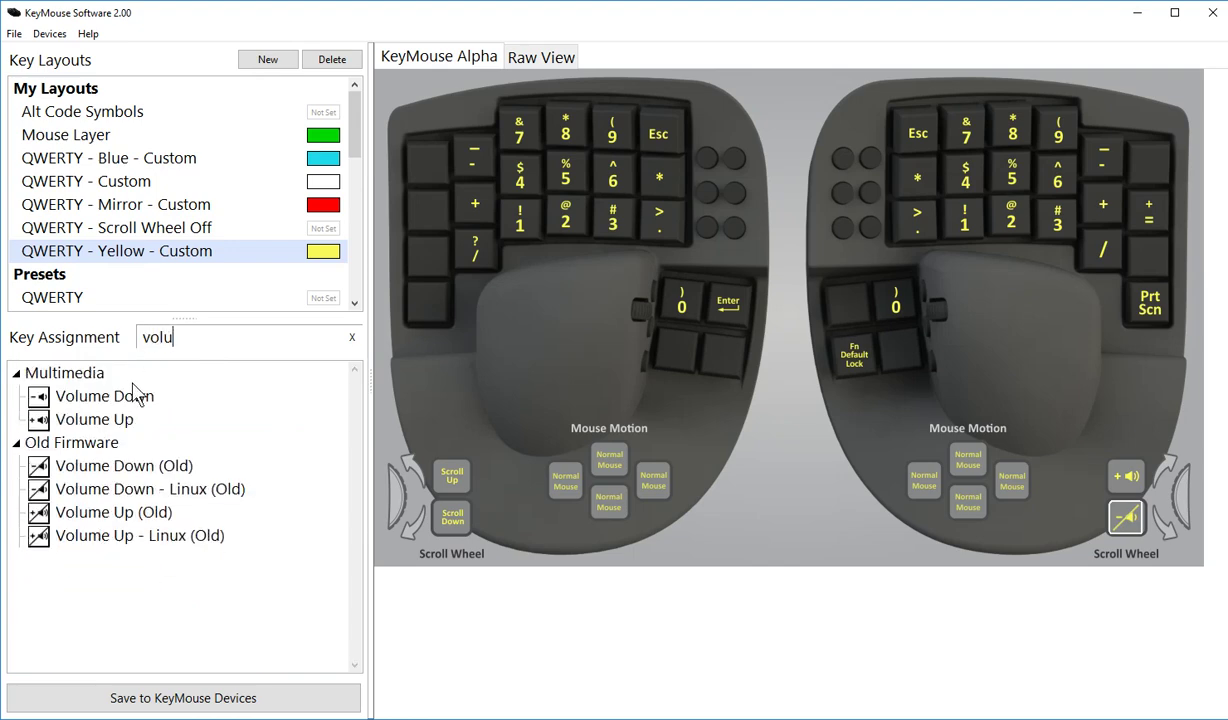
left_click(134, 398)
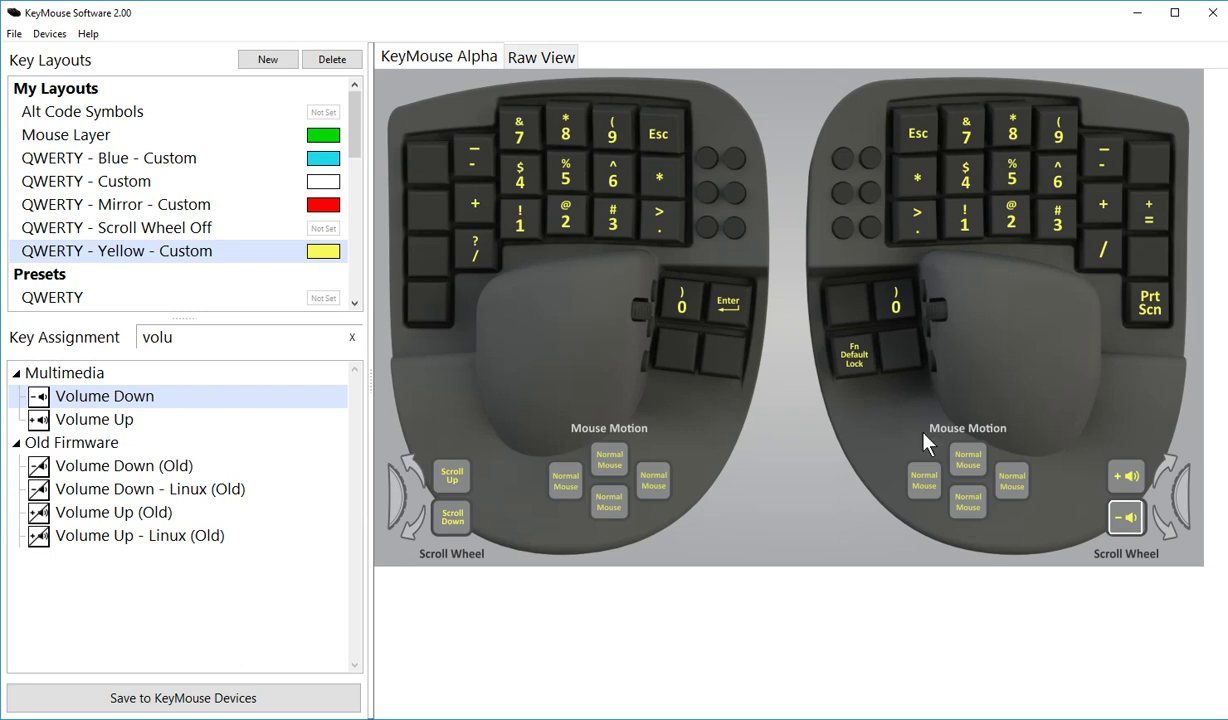
scroll(341, 133, "down", 2)
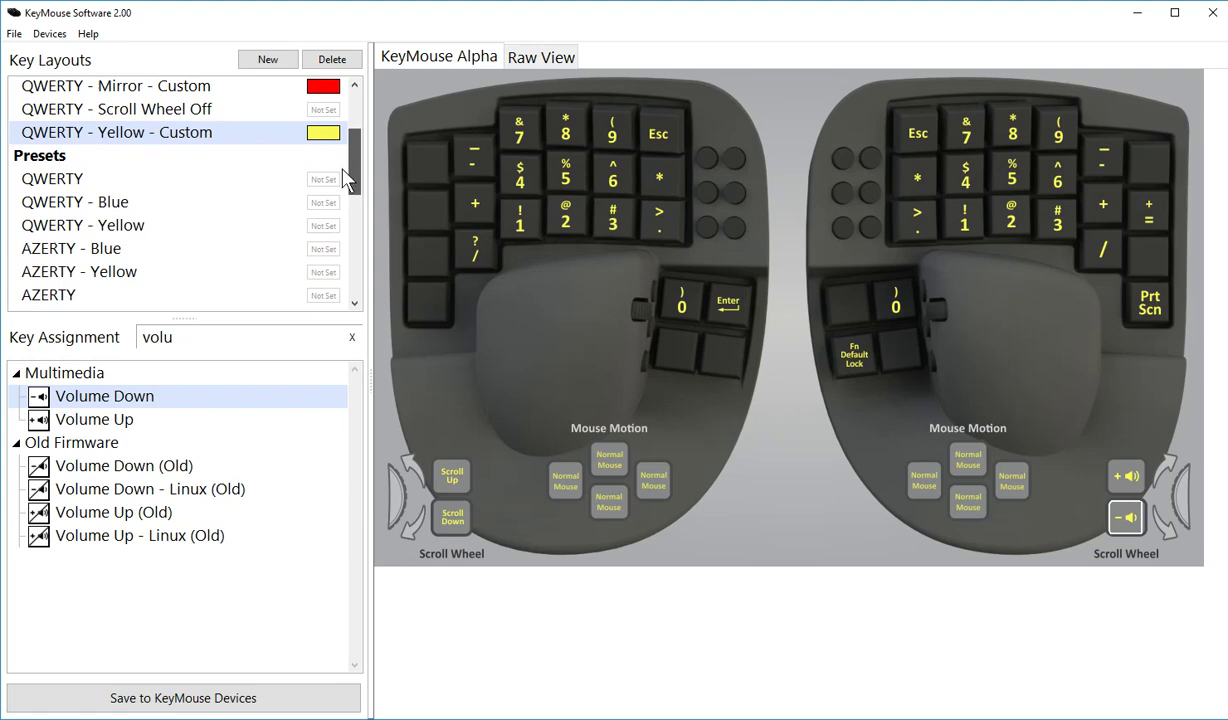
left_click(128, 185)
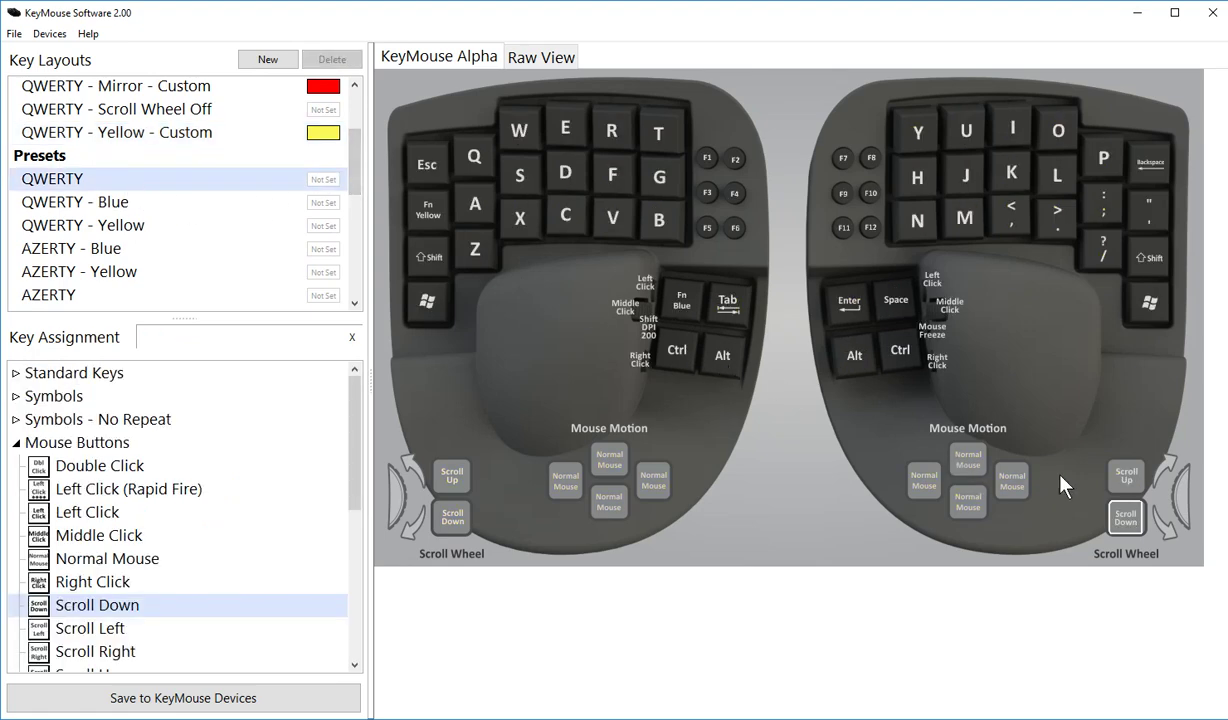
left_click(150, 230)
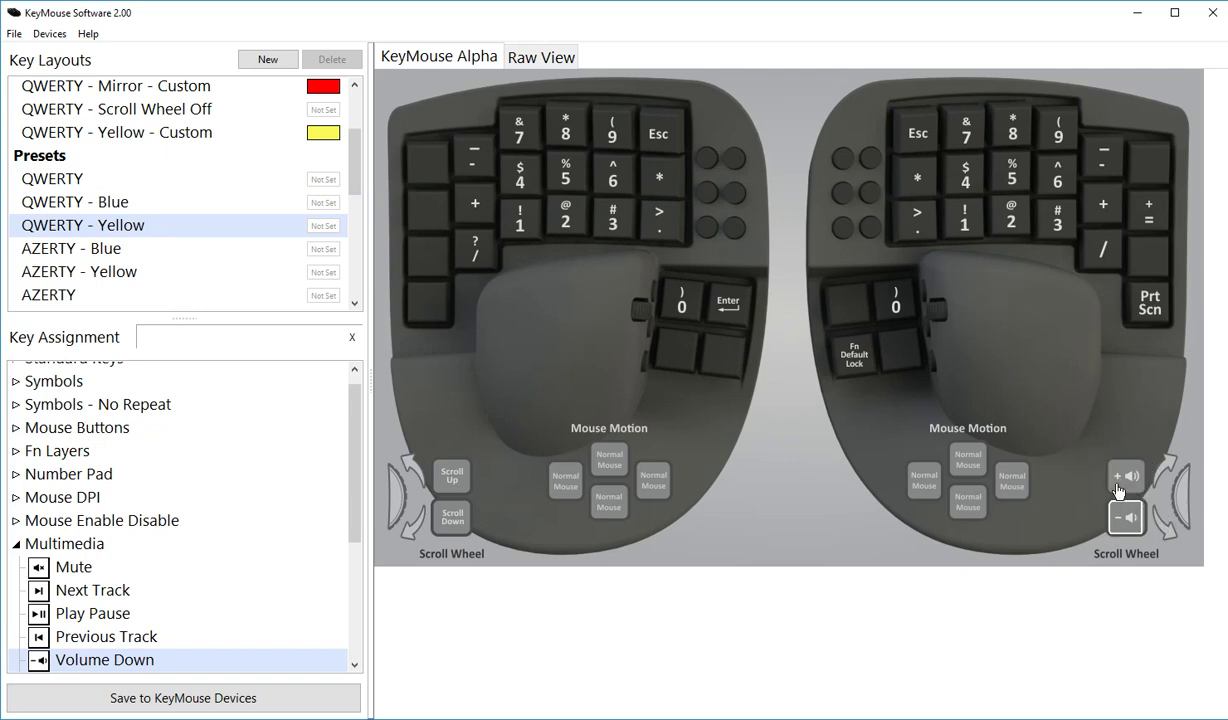
left_click_drag(351, 192, 351, 150)
left_click(147, 246)
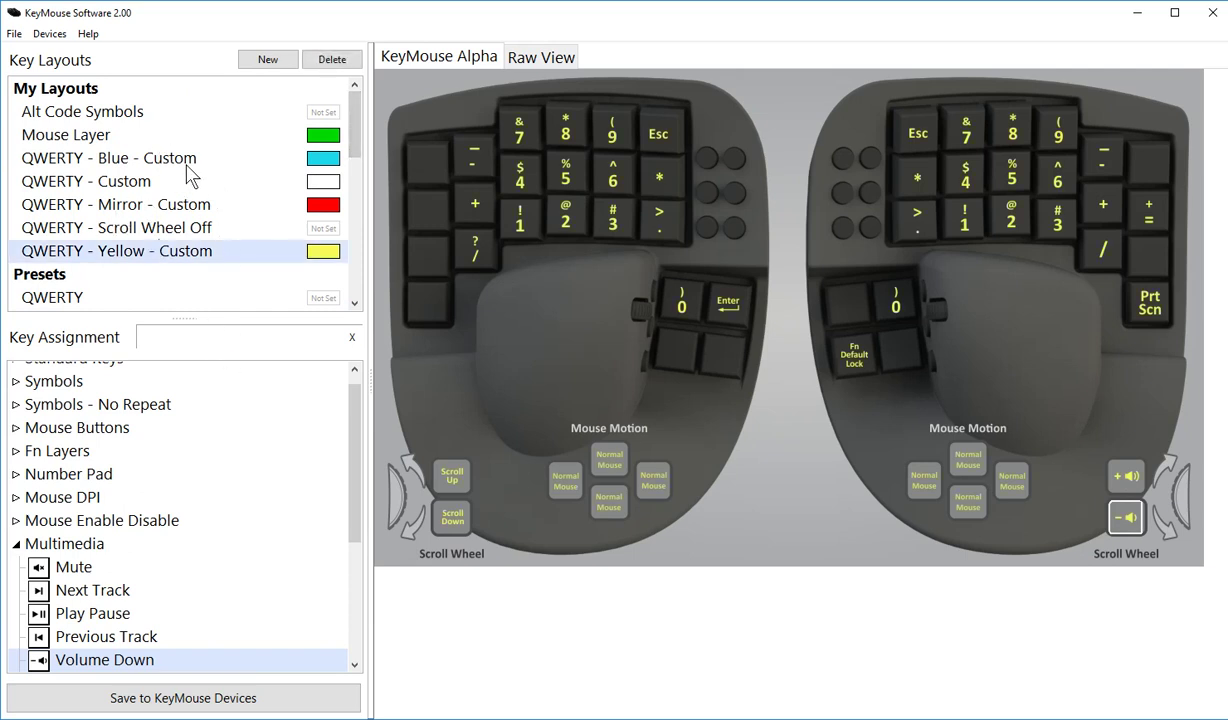
- Open QWERTY - Blue - Custom and search the key list for 'multi', then 'appl', then clear the search
left_click(177, 157)
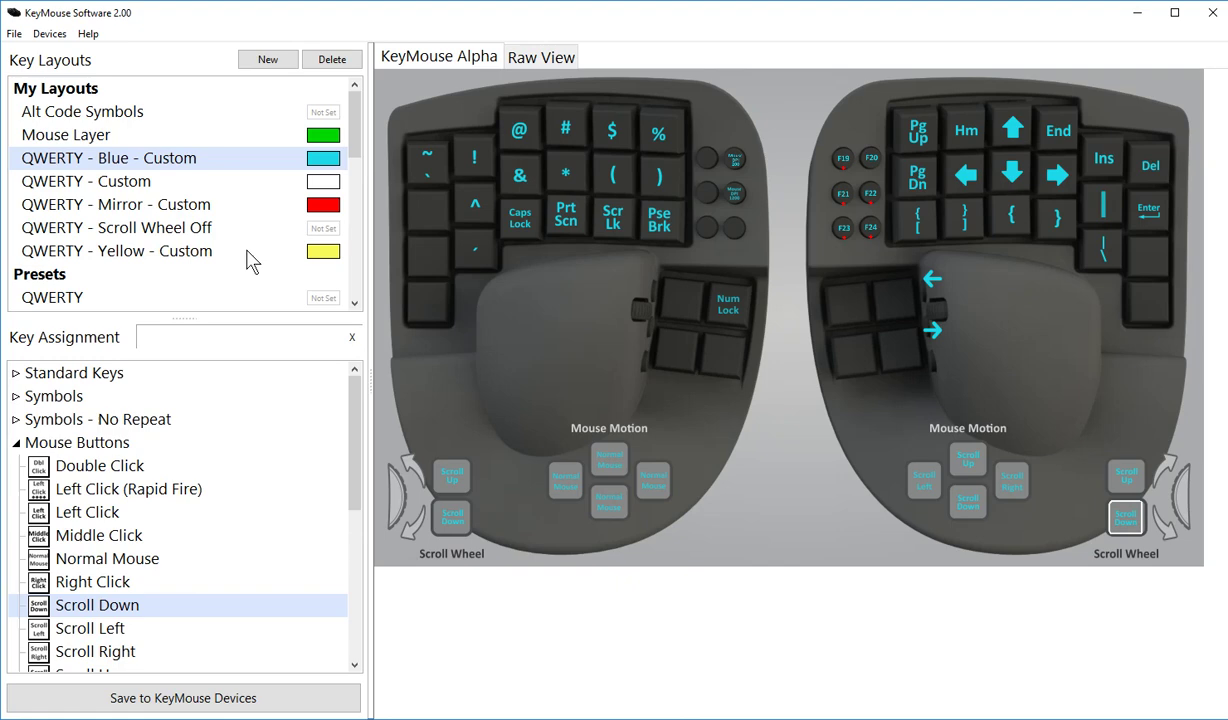
left_click(16, 442)
left_click(195, 340)
type("multi")
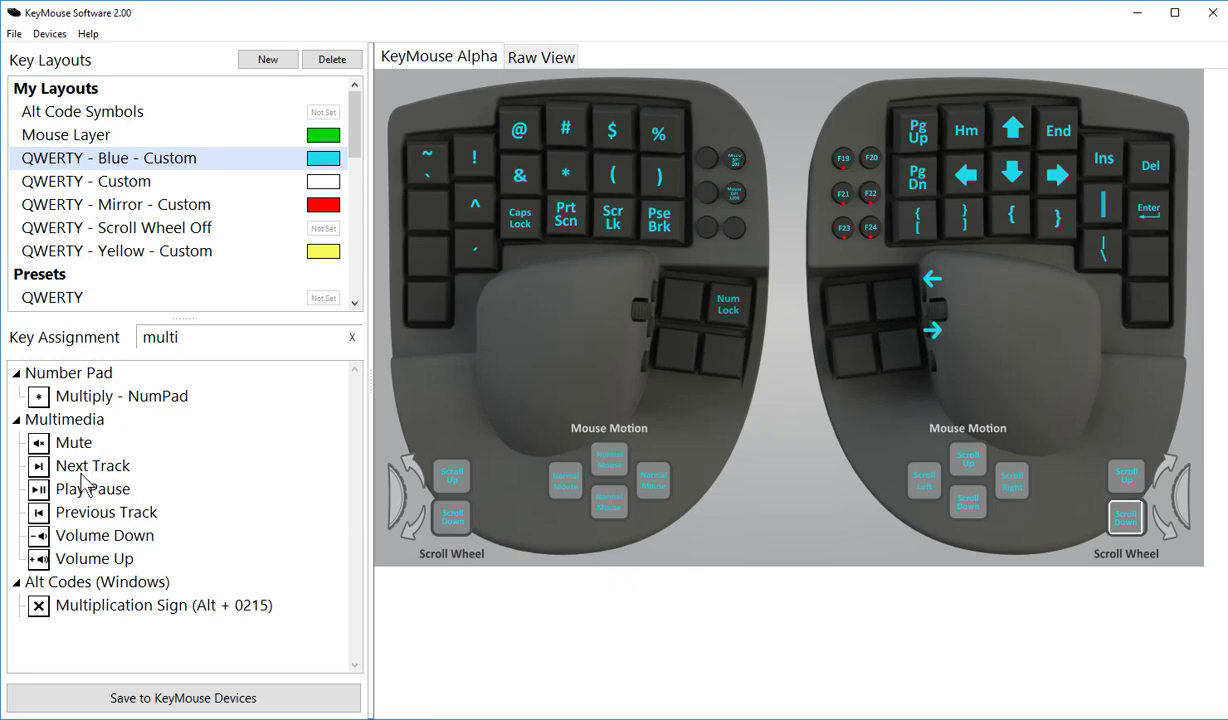
double_click(195, 337)
type("appl")
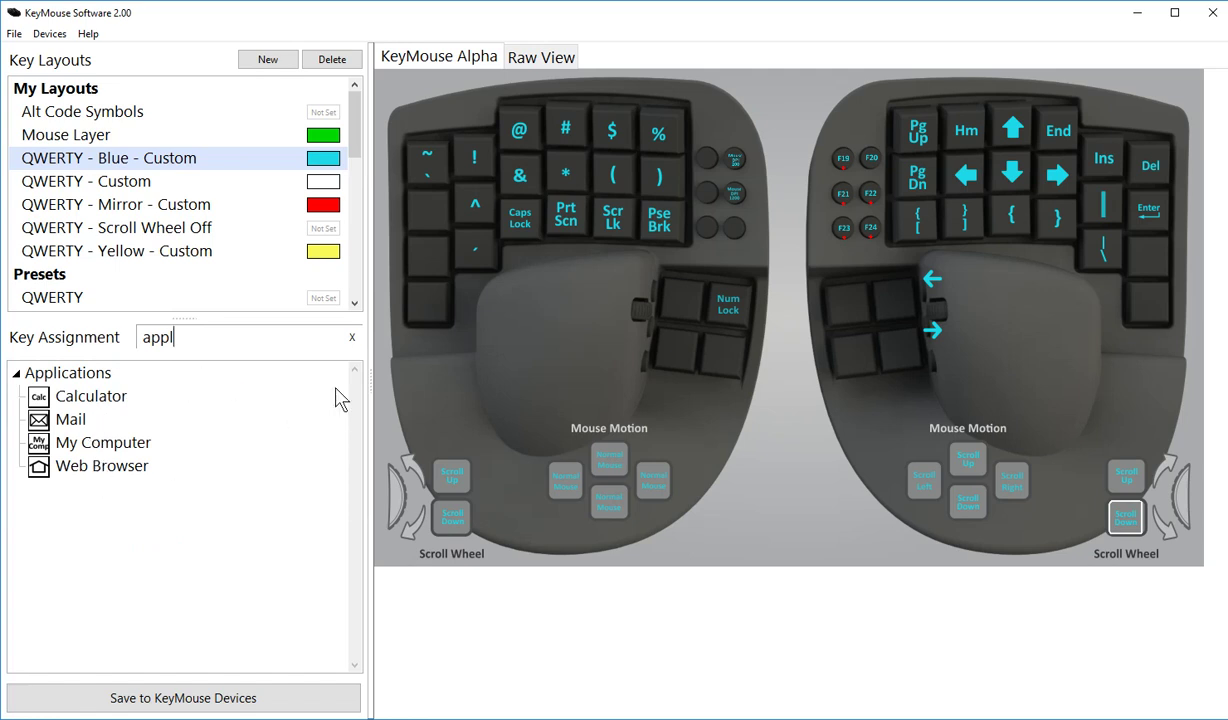
left_click(353, 339)
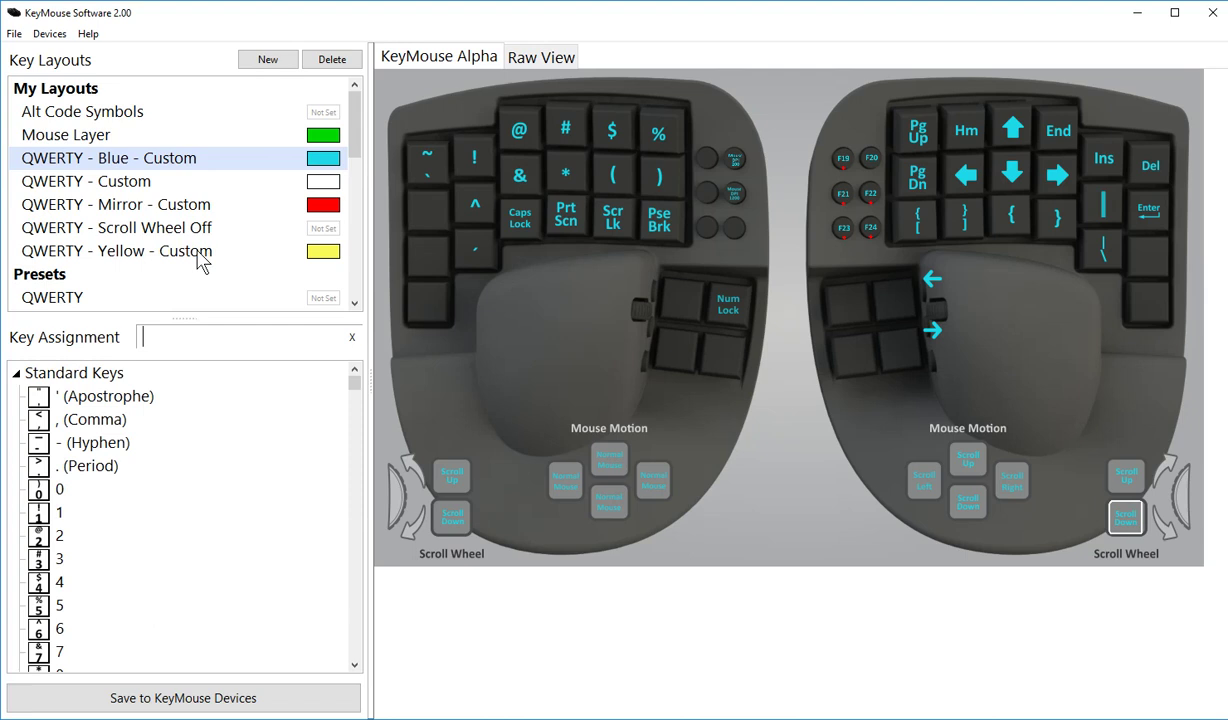
- Open Devices > Firmware Update with both KeyMouse Alpha halves set to version 71
left_click(50, 34)
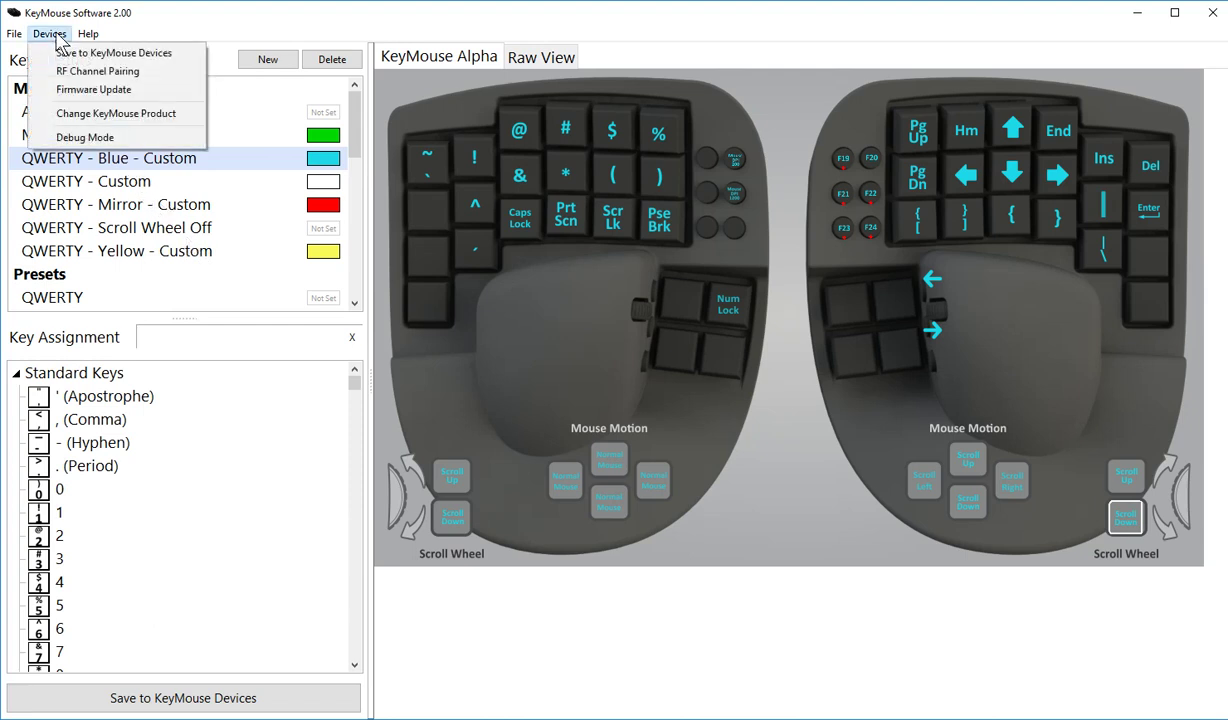
left_click(100, 90)
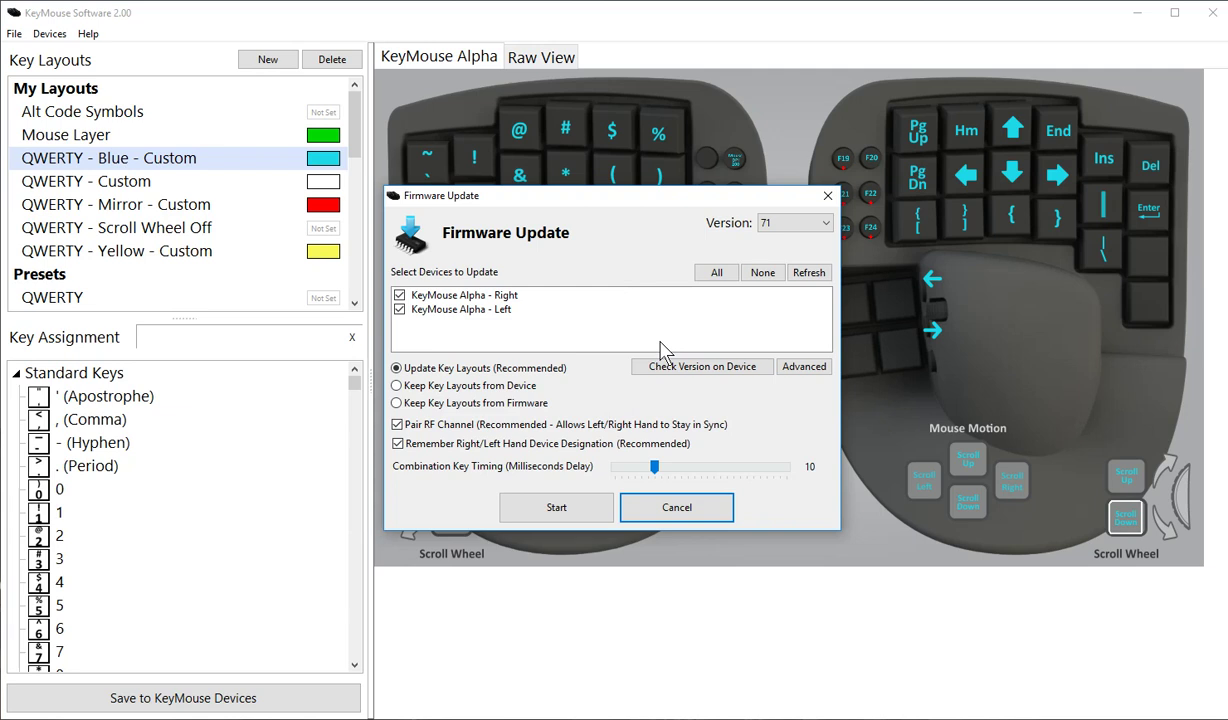
- Under Advanced, select Update 8051 (USB Chip) and set its version to 18
left_click(808, 368)
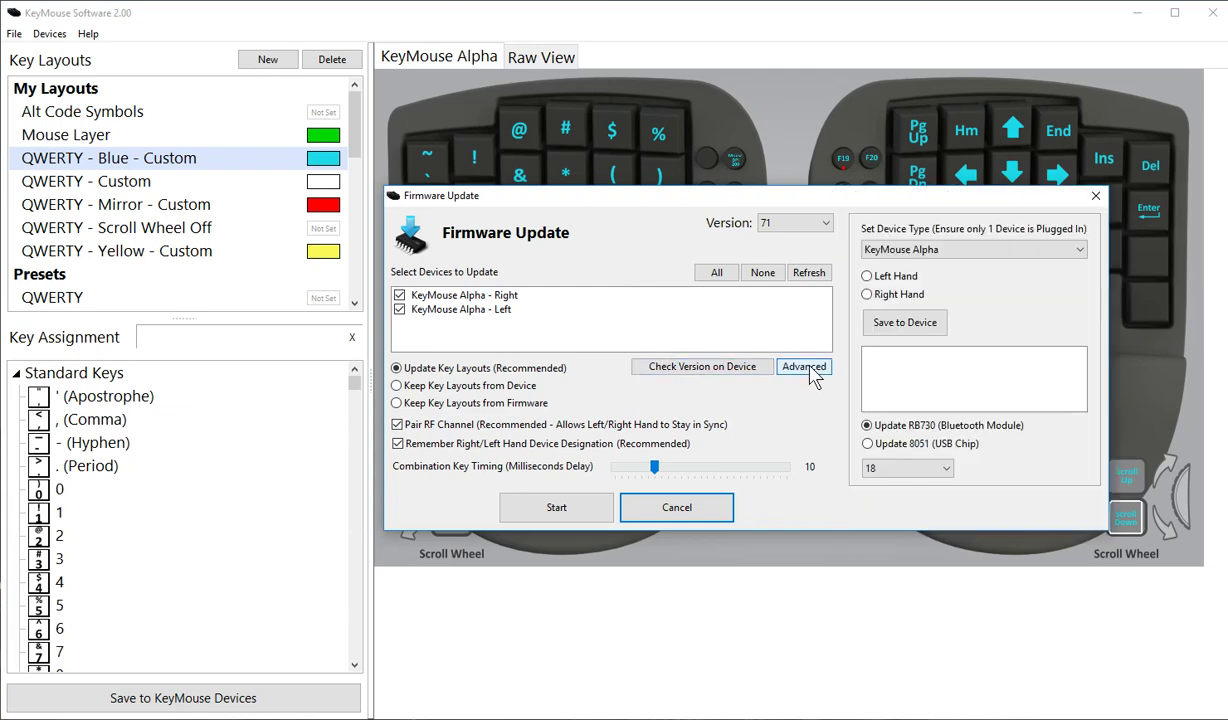
left_click(892, 448)
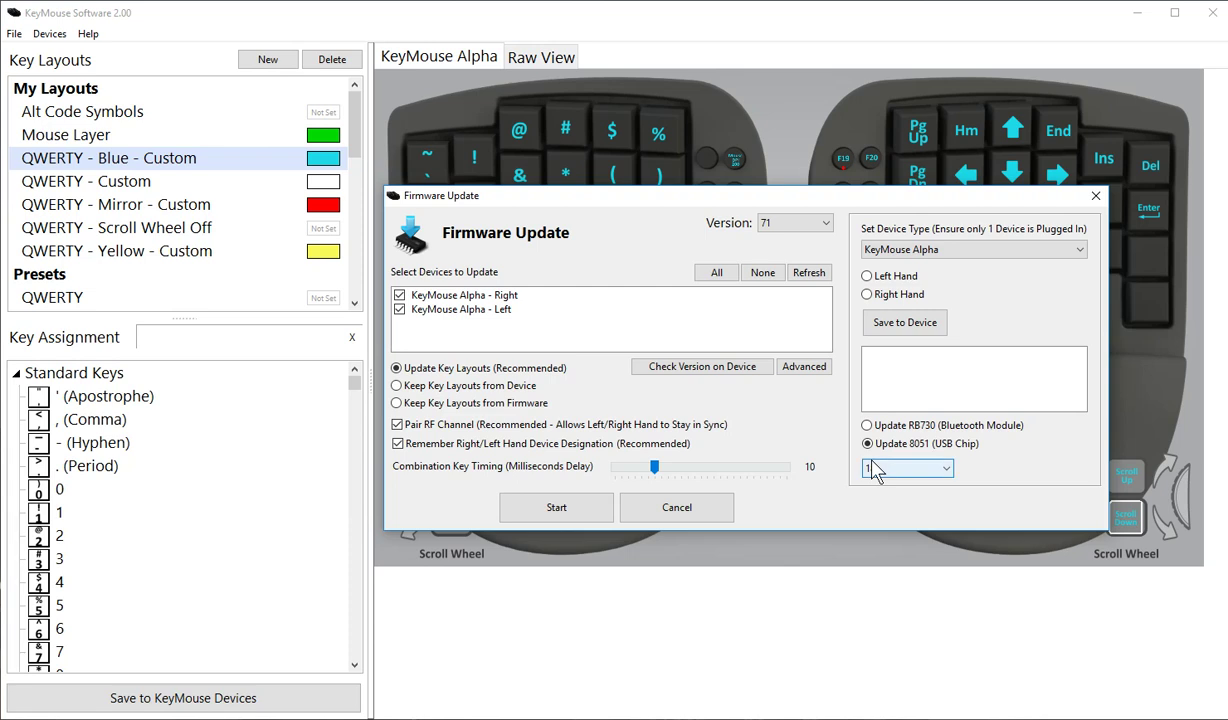
type("8")
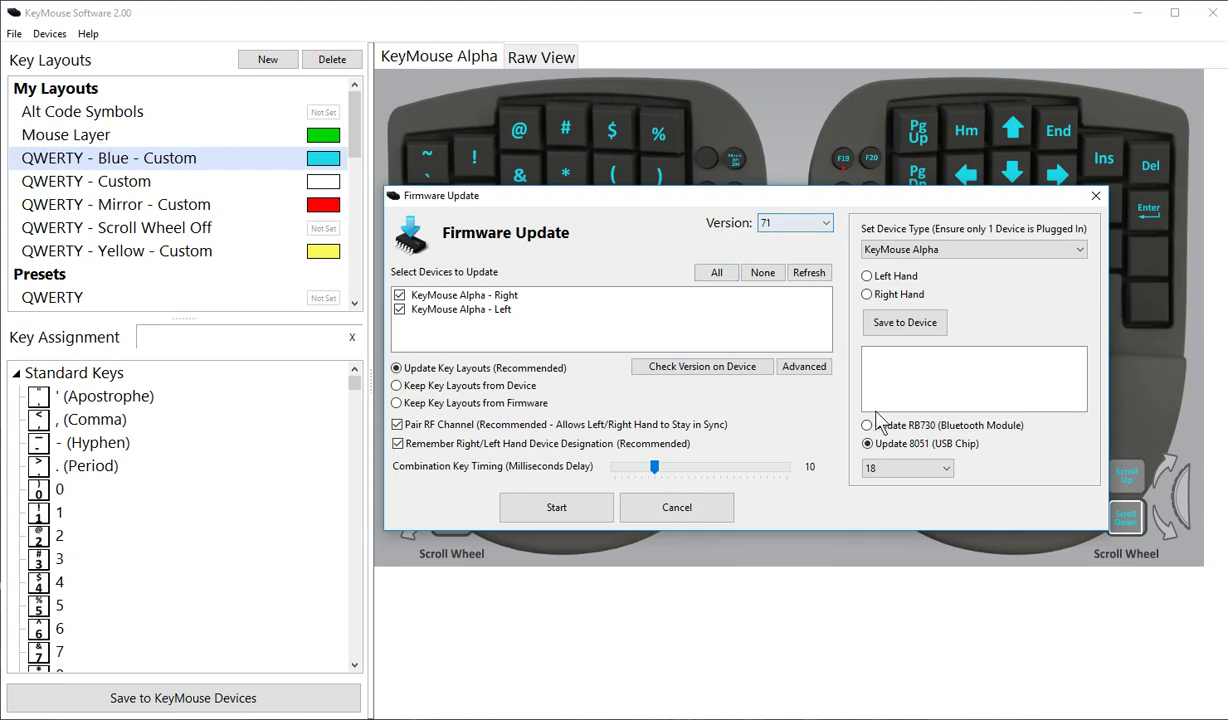
- Cancel the firmware update, search the key list for 'media', then 'old', and clear the search
left_click(711, 510)
type("media")
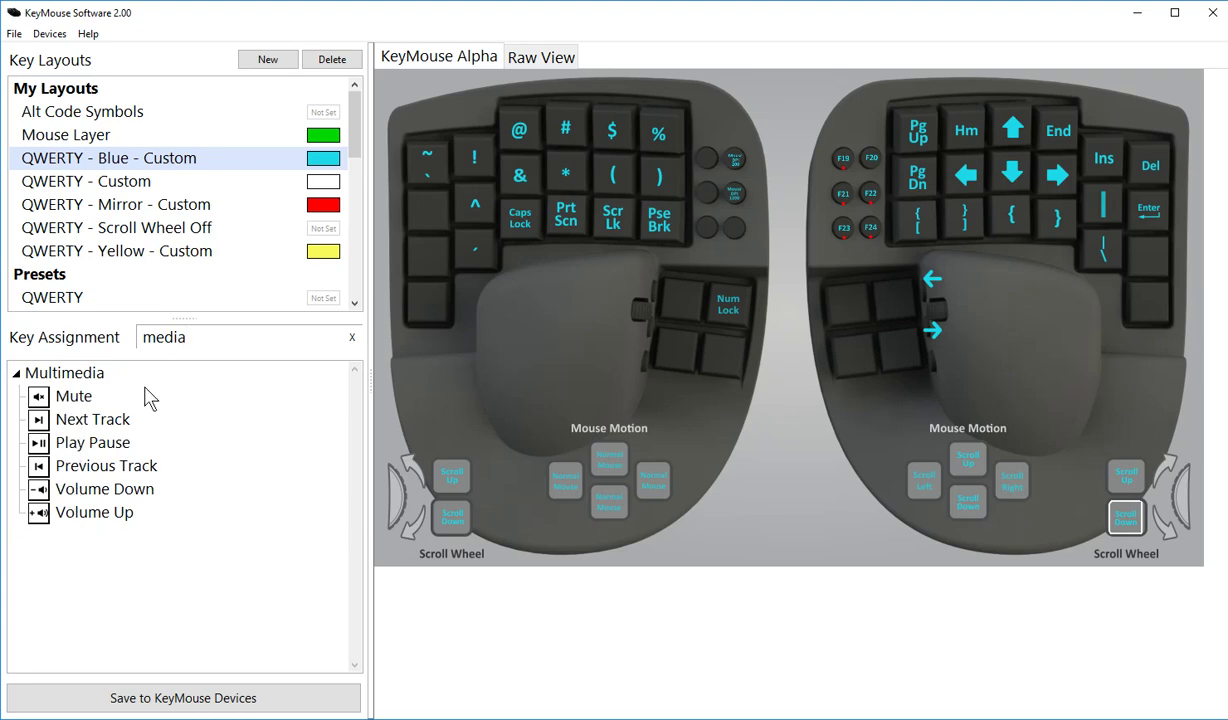
double_click(211, 337)
type("old")
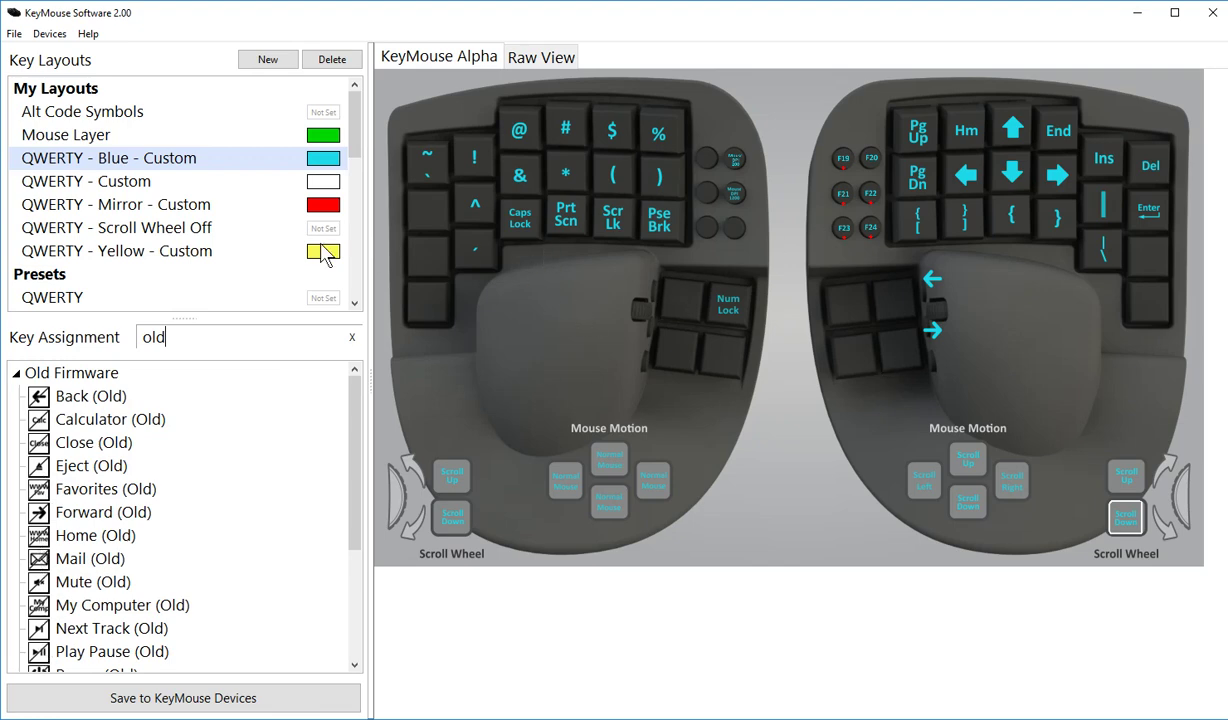
left_click(351, 337)
- Expand the Symbols, Symbols - No Repeat, Mouse Buttons, Fn Layers and Number Pad groups
left_click(16, 377)
left_click(16, 398)
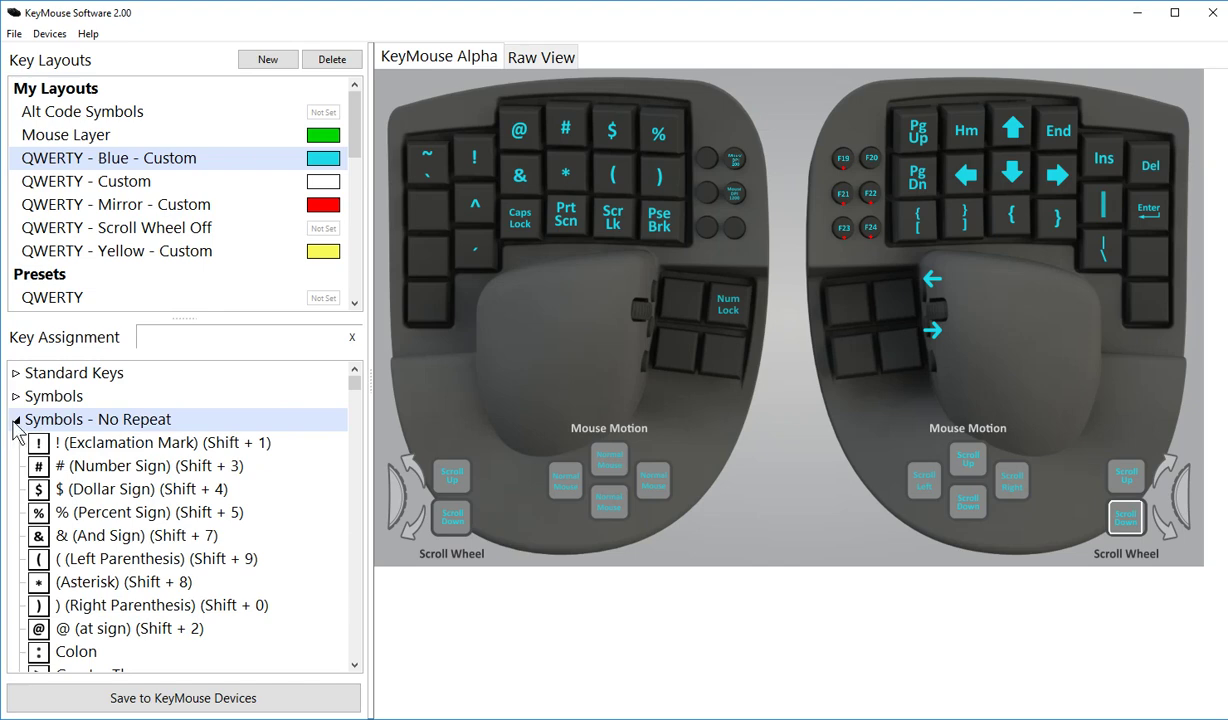
left_click(16, 420)
left_click(16, 444)
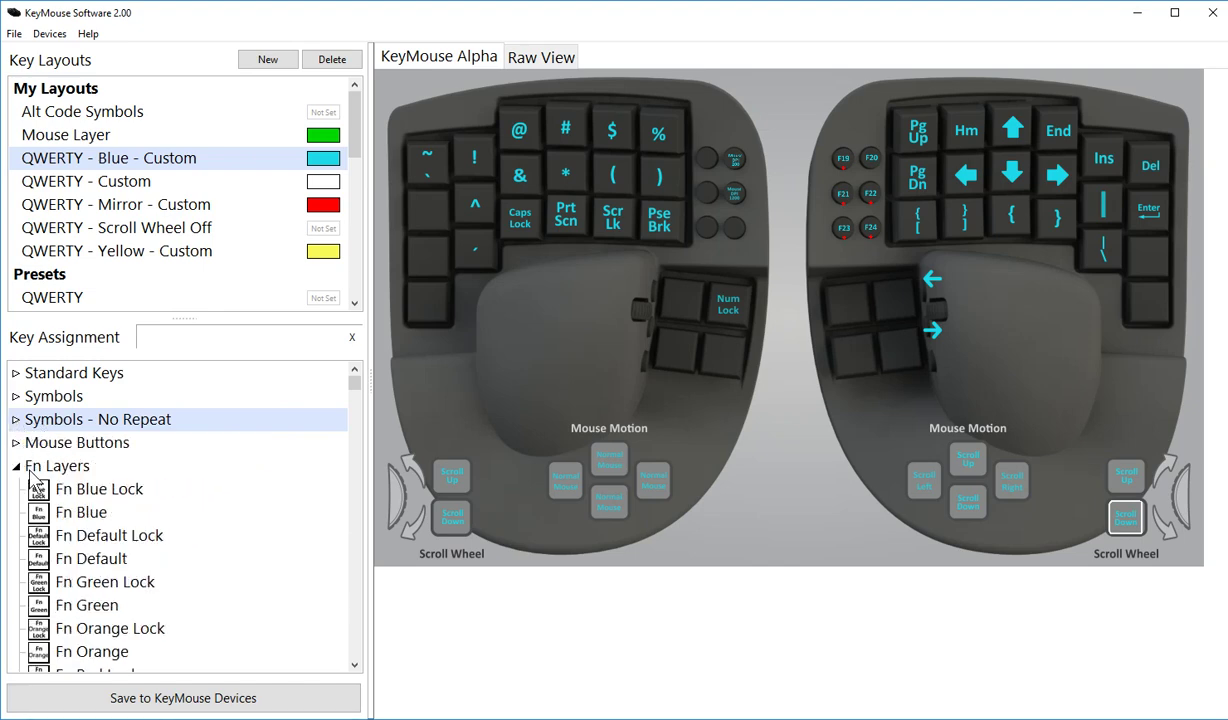
left_click(16, 466)
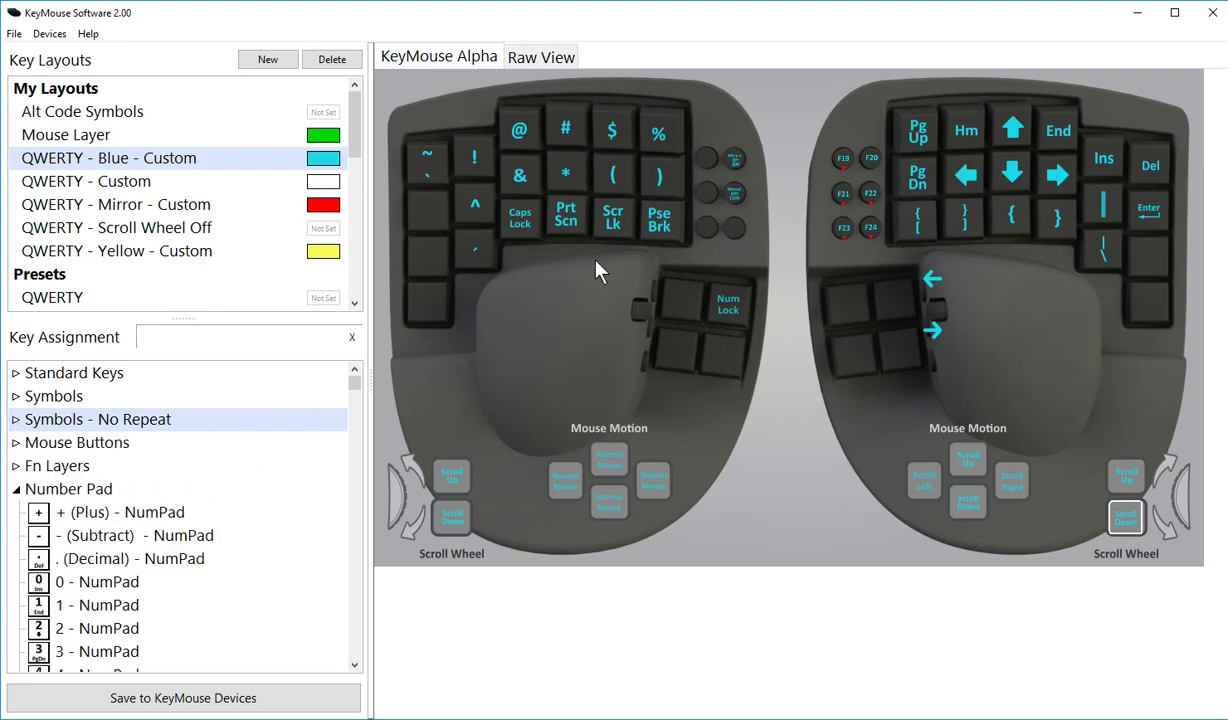